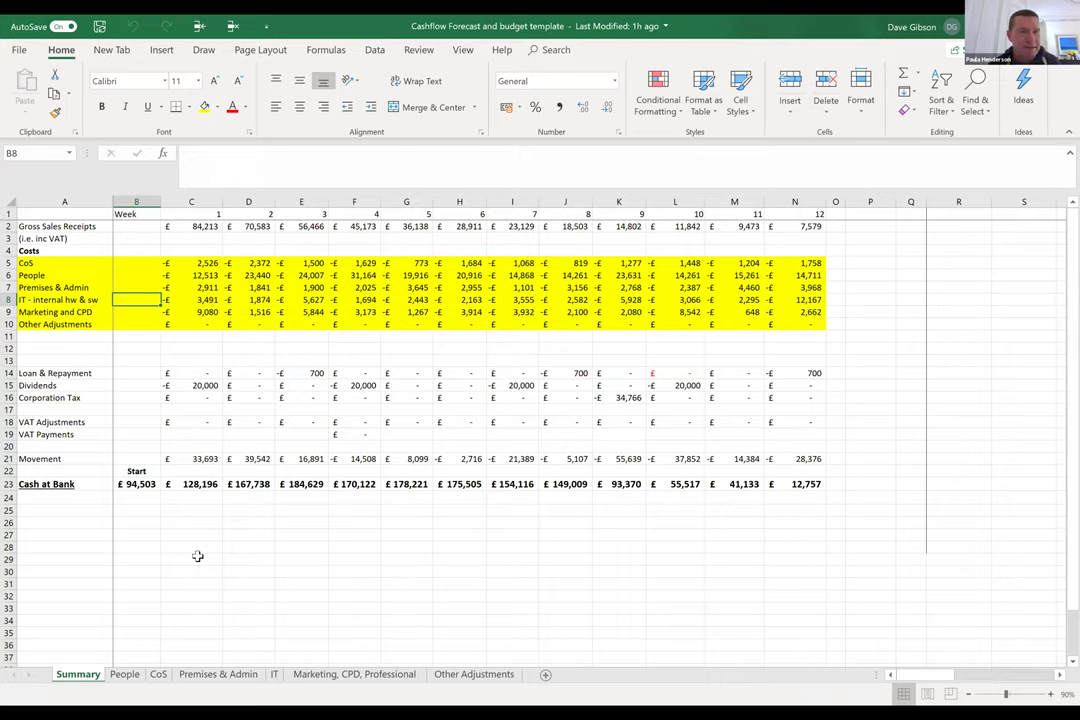
Step: Examine the week header, the Gross Sales Receipts row and the highlighted cost rows from CoS to Other Adjustments on the Summary sheet
click(9, 213)
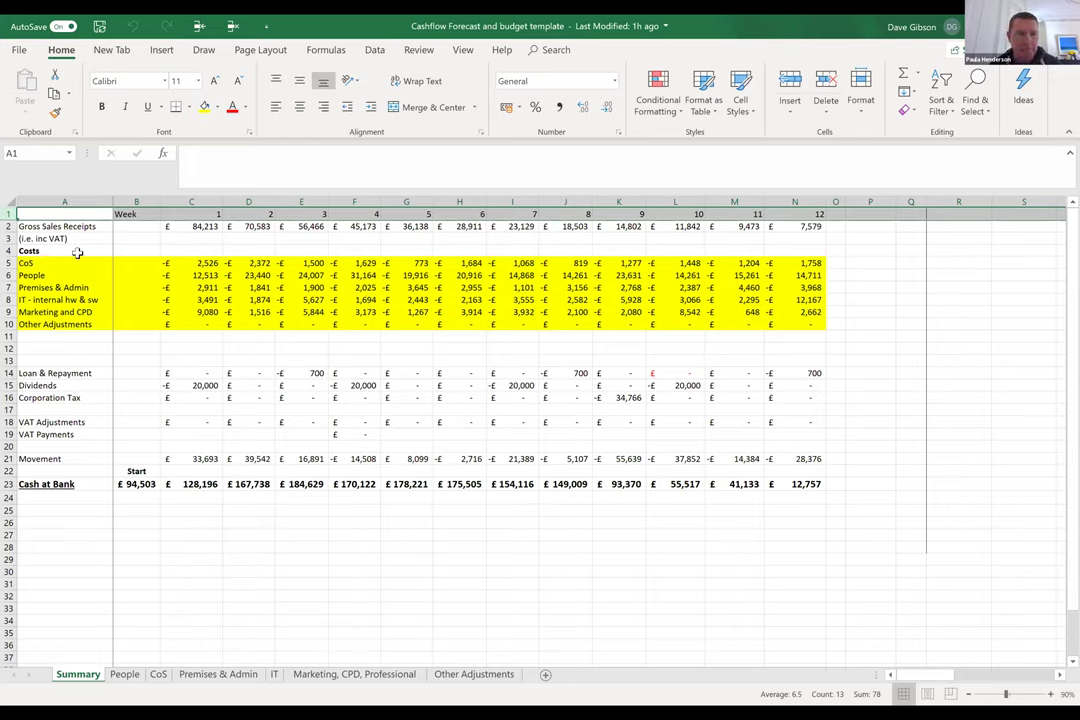
click(9, 227)
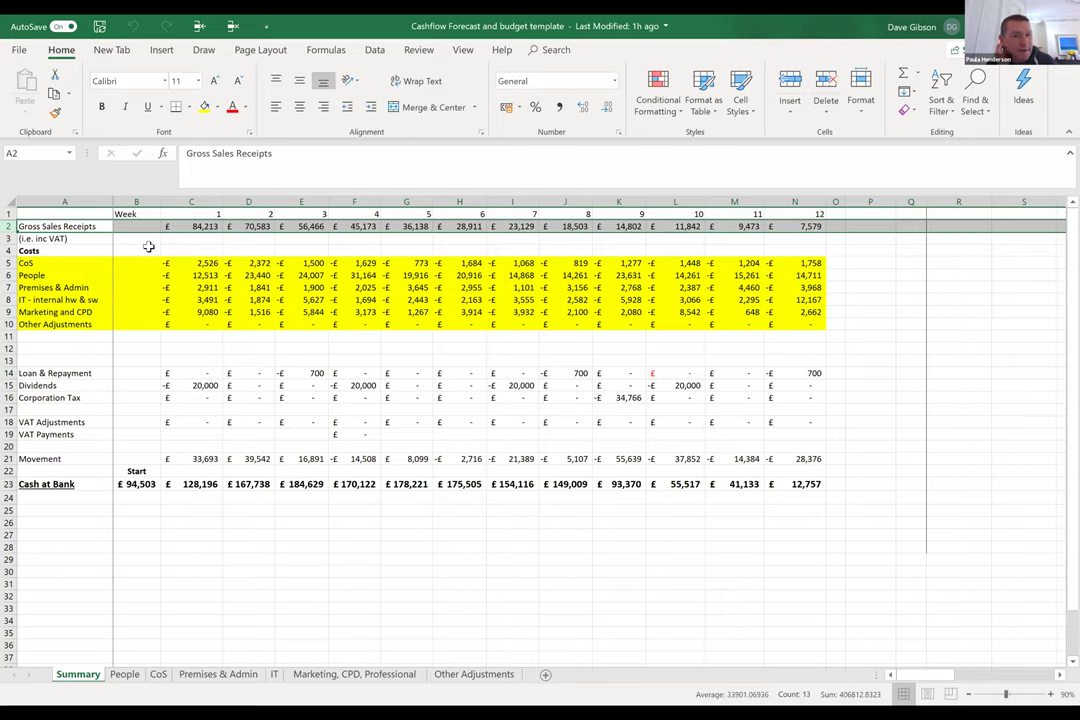
click(9, 263)
drag(9, 263, 40, 324)
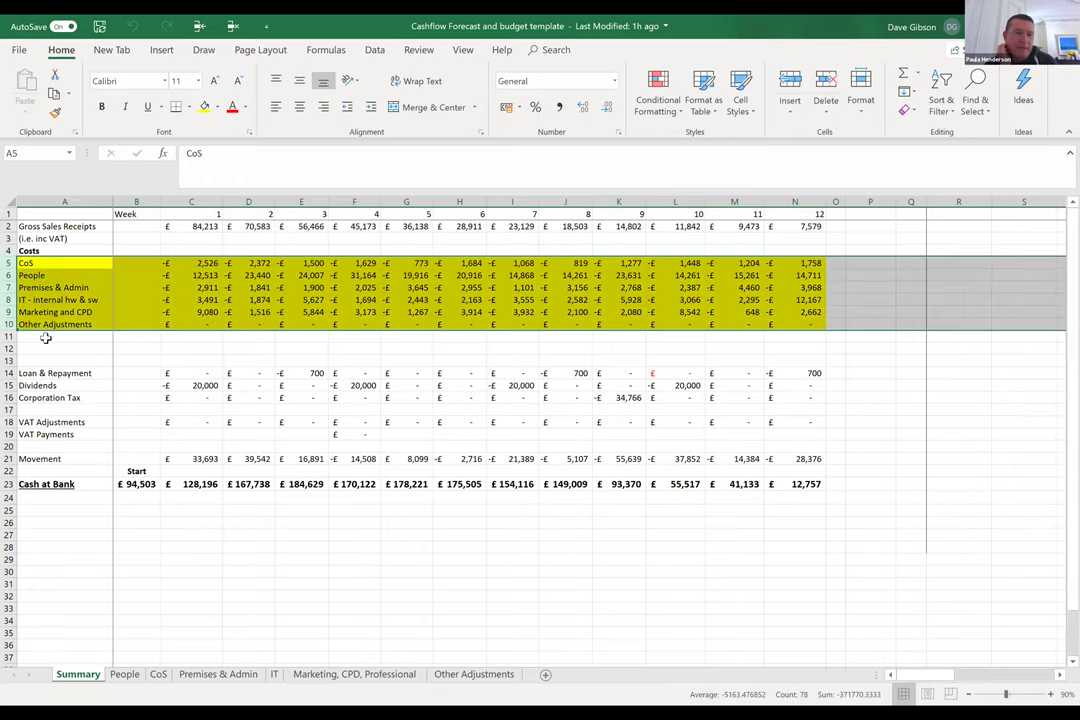
click(45, 338)
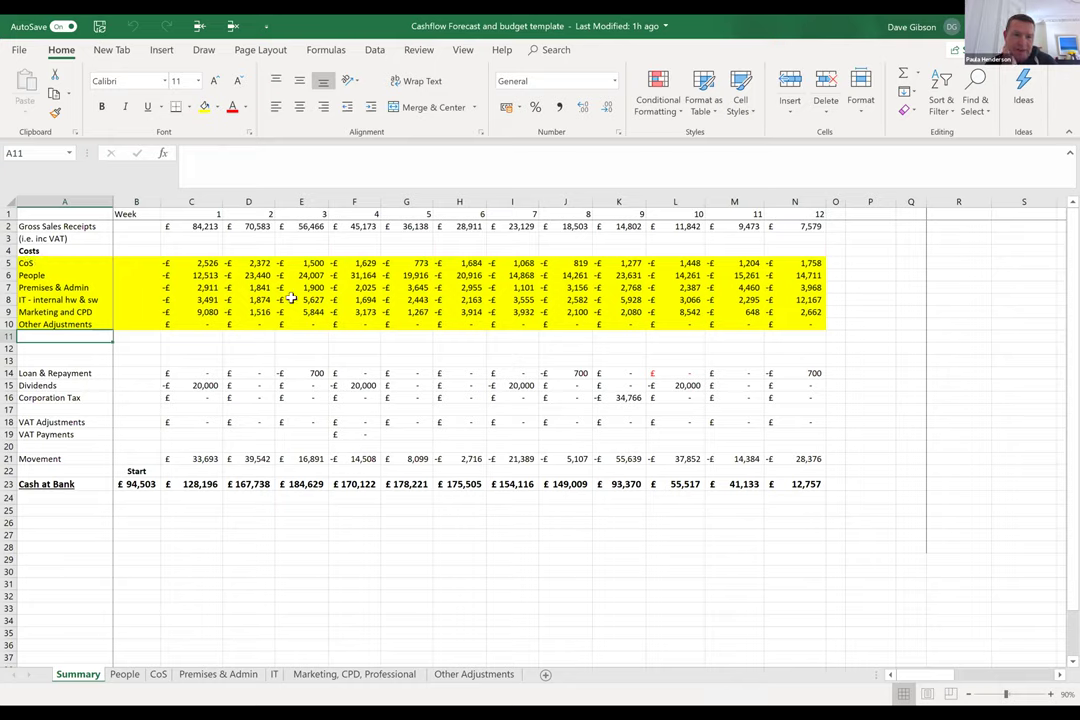
Step: Look over the supporting People, CoS, Premises & Admin, IT and Marketing sheets and return to the Summary sheet
click(125, 674)
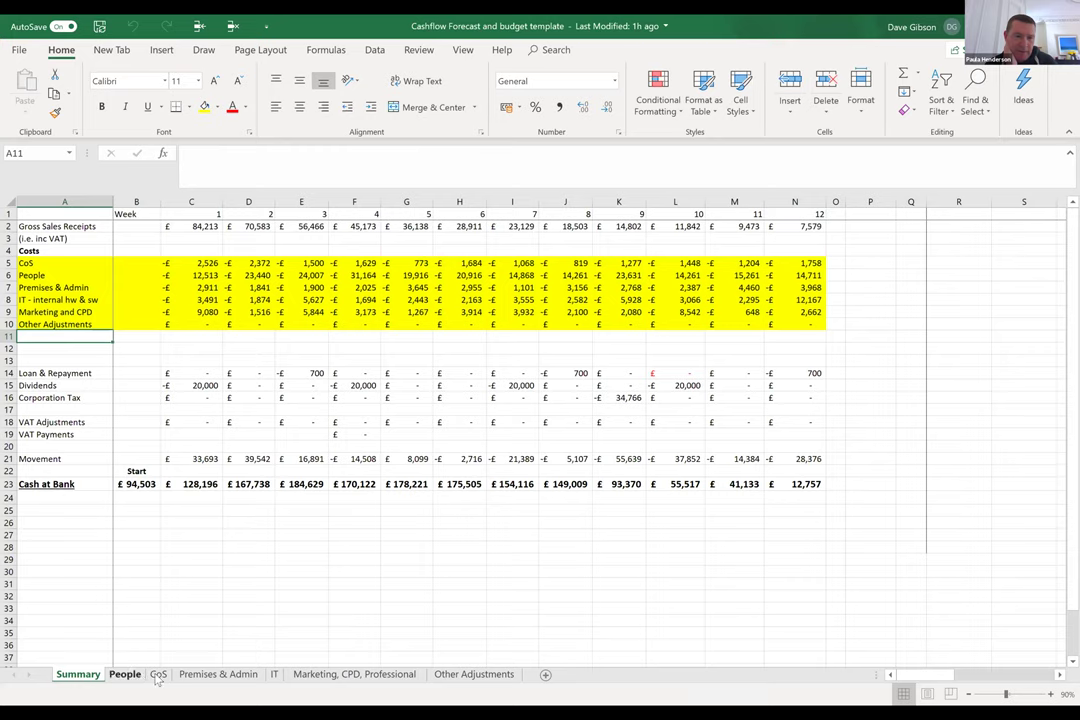
click(158, 674)
click(250, 675)
click(274, 674)
click(354, 674)
click(80, 674)
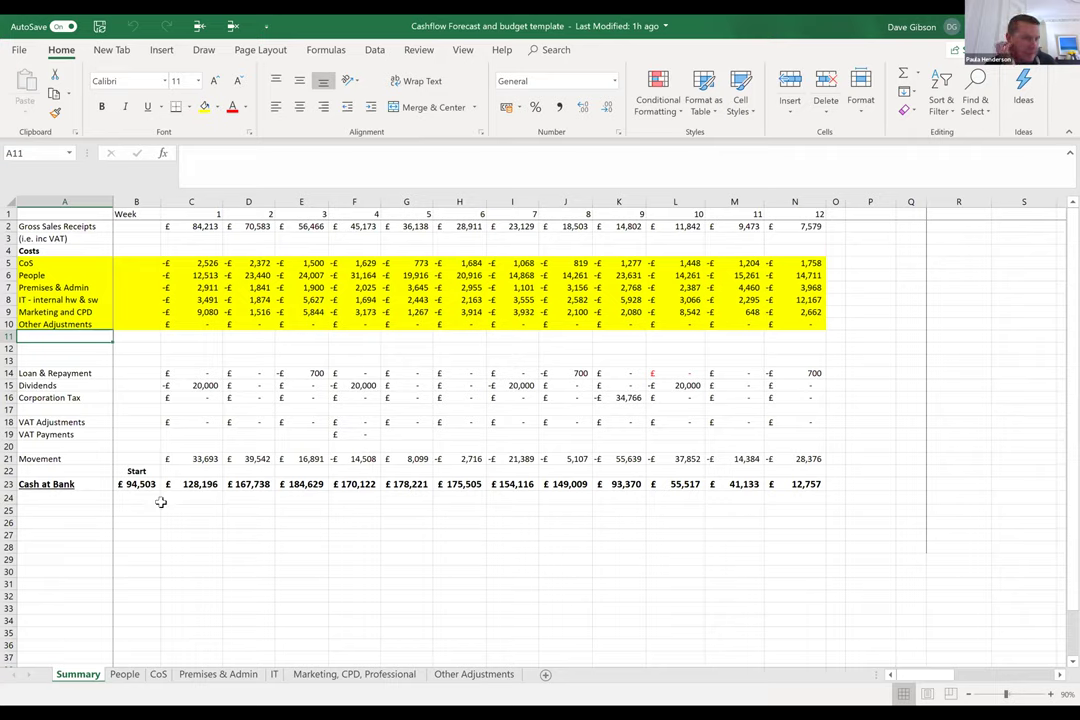
Step: Examine the Loan & Repayment, Dividends and Corporation Tax rows on the Summary sheet
click(9, 373)
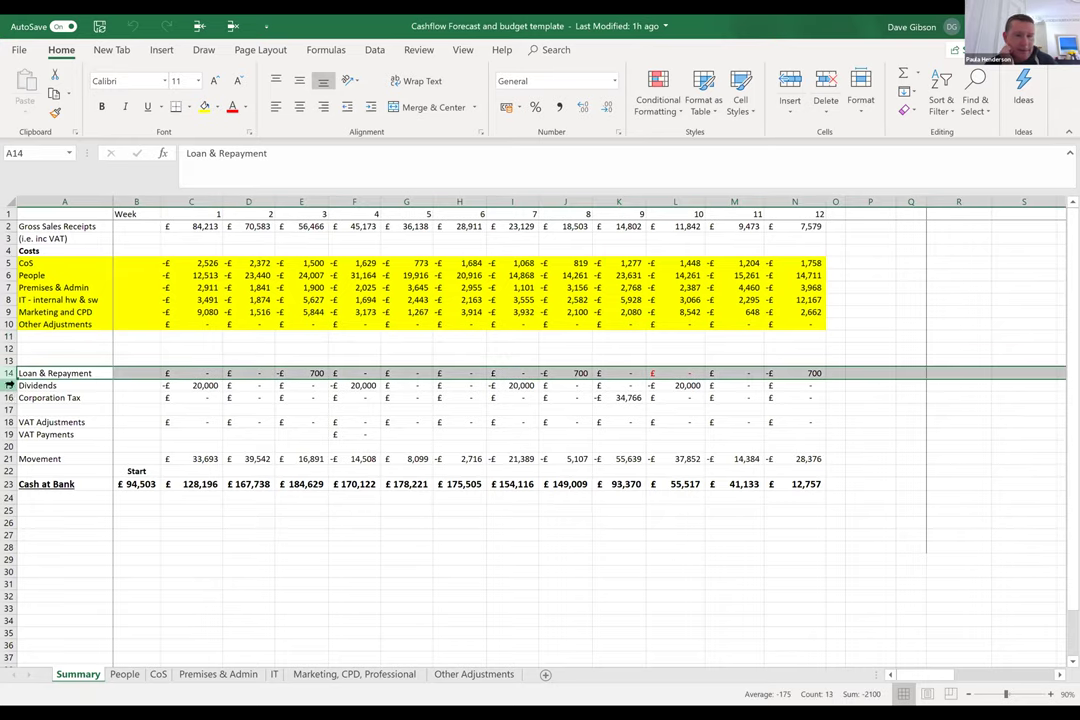
click(9, 385)
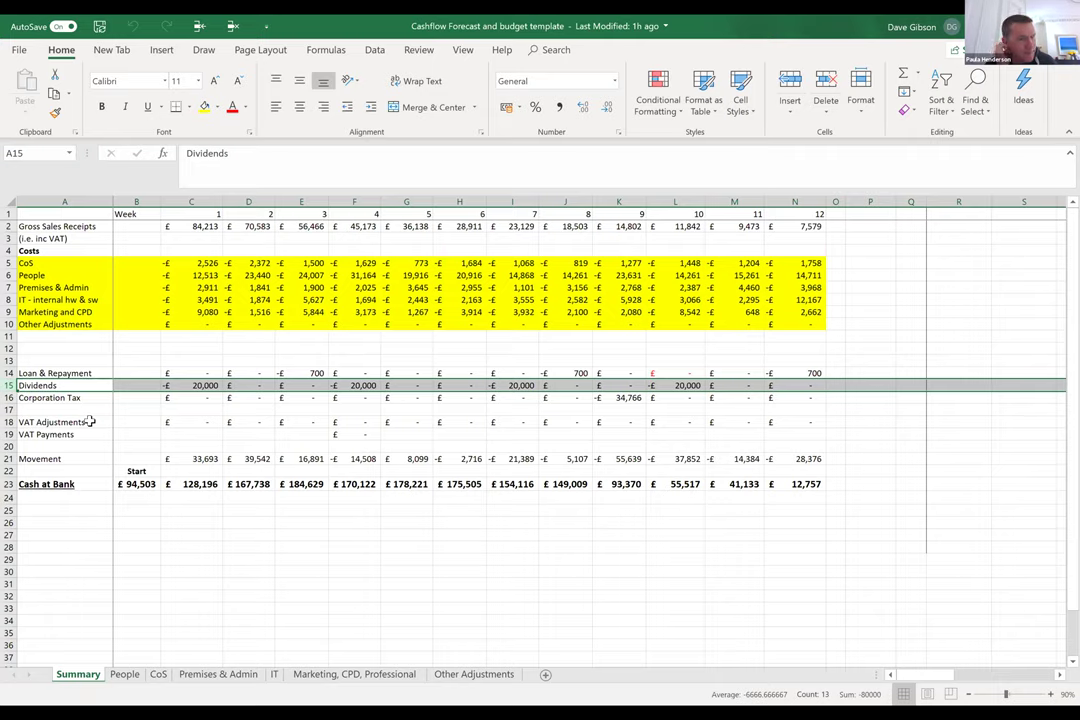
click(9, 397)
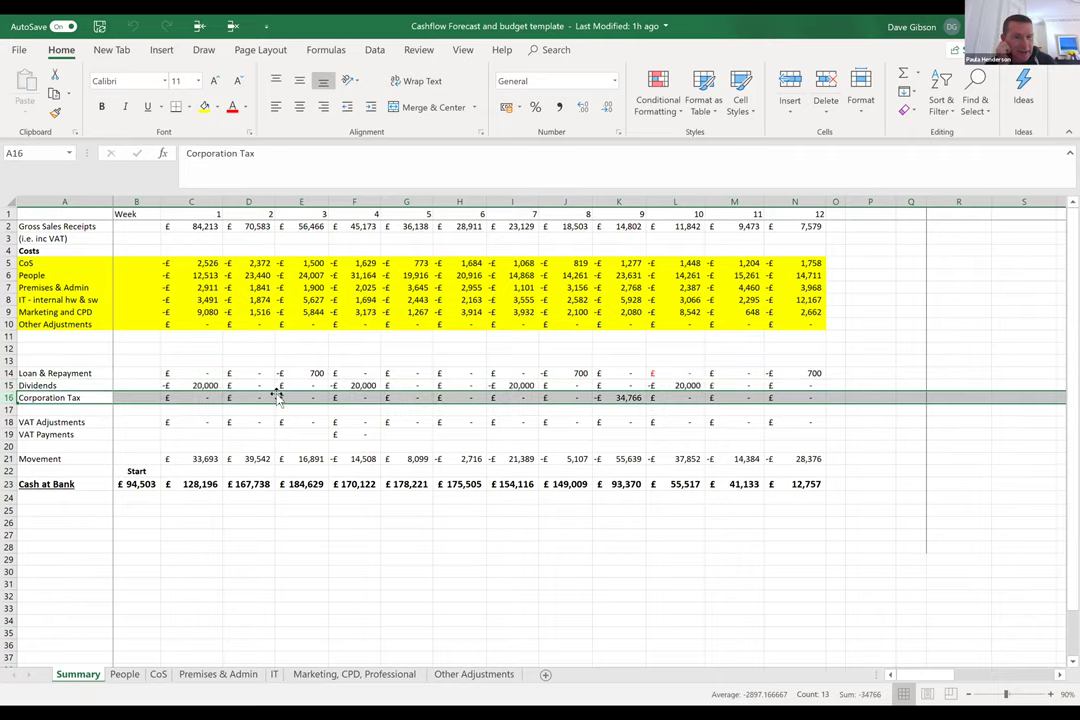
click(354, 397)
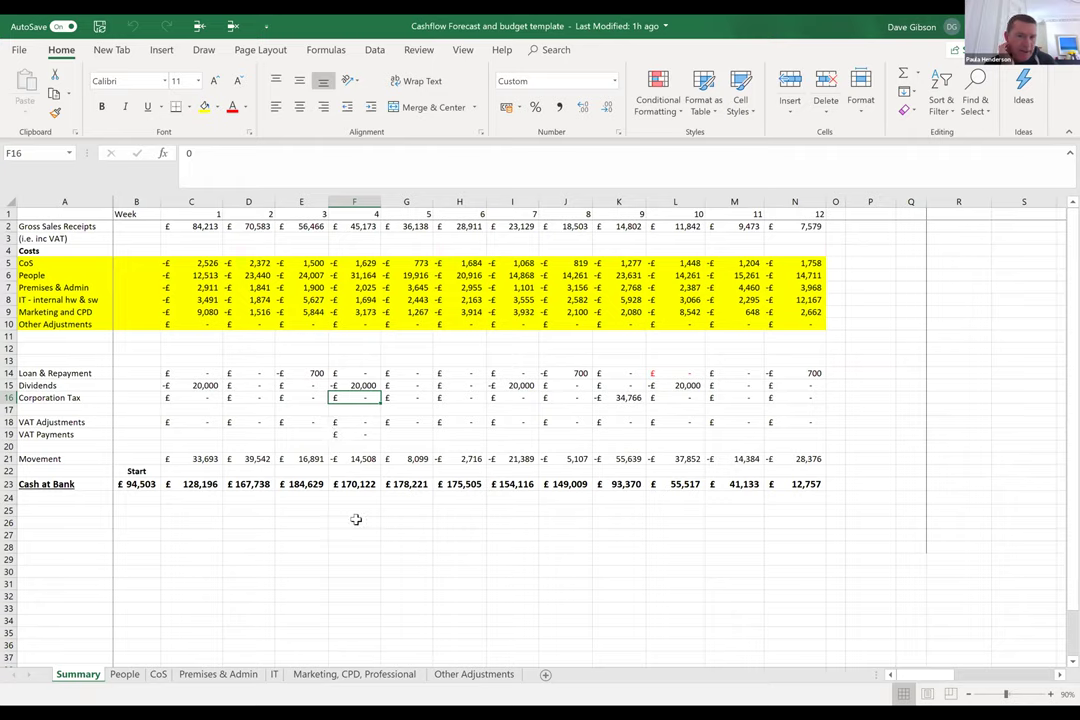
Step: Inspect the Movement row formulas for the first three weeks
click(243, 461)
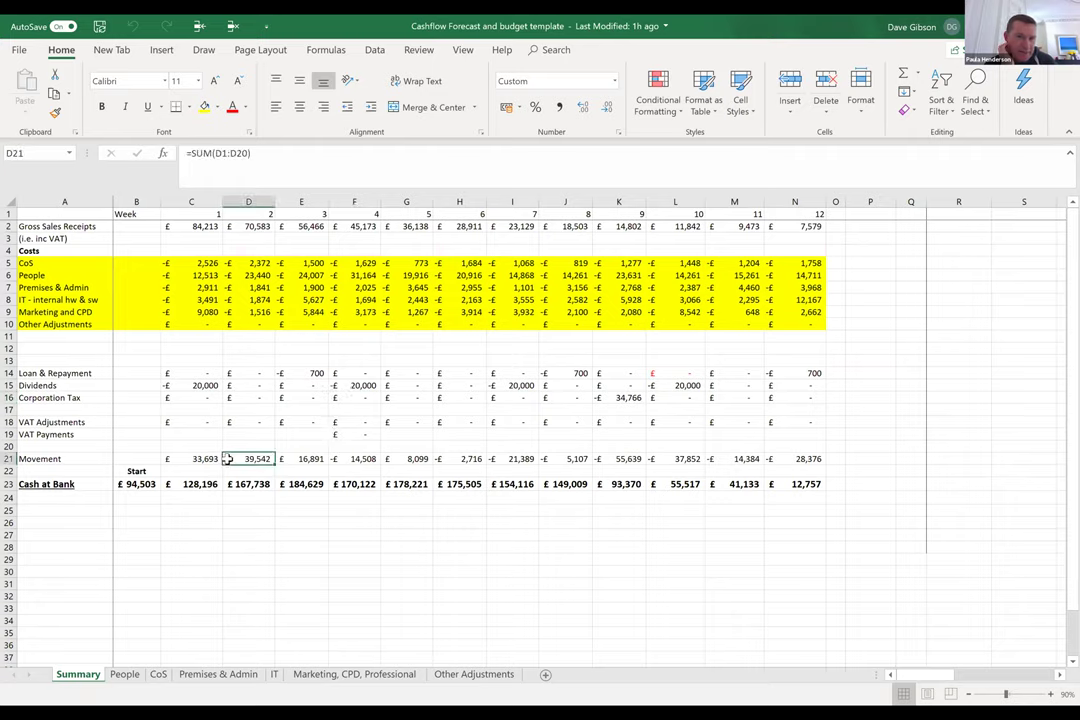
key(Left)
key(Right)
key(Right)
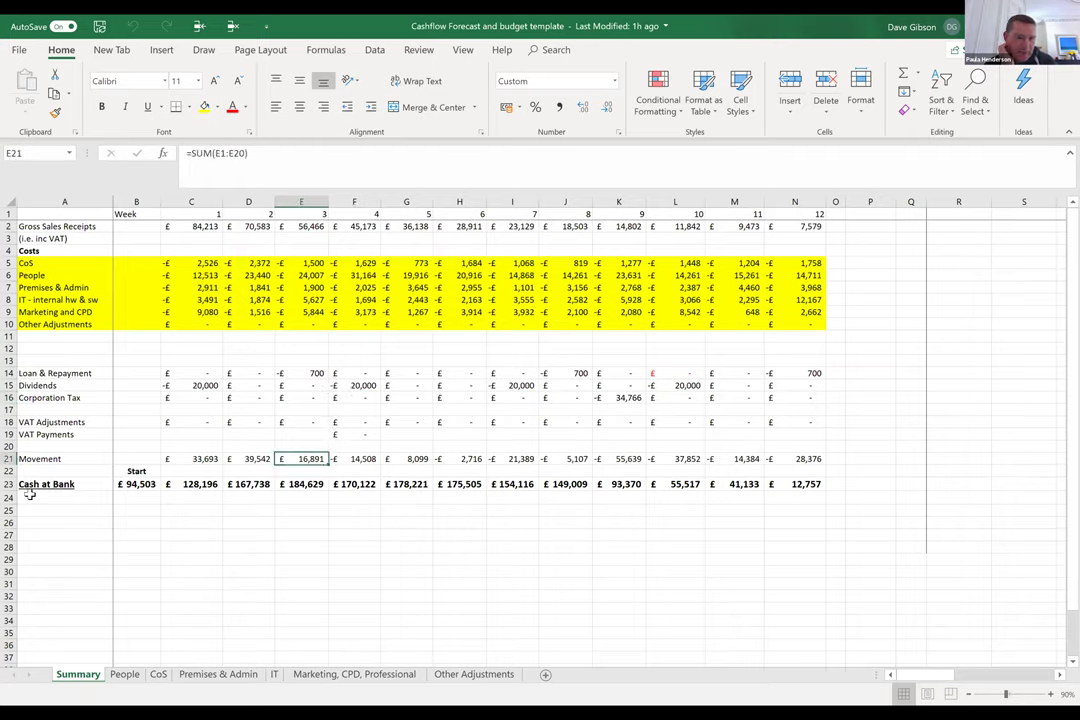
Step: Examine the Cash at Bank row from the starting balance through week 12, checking each week's running formula
click(9, 484)
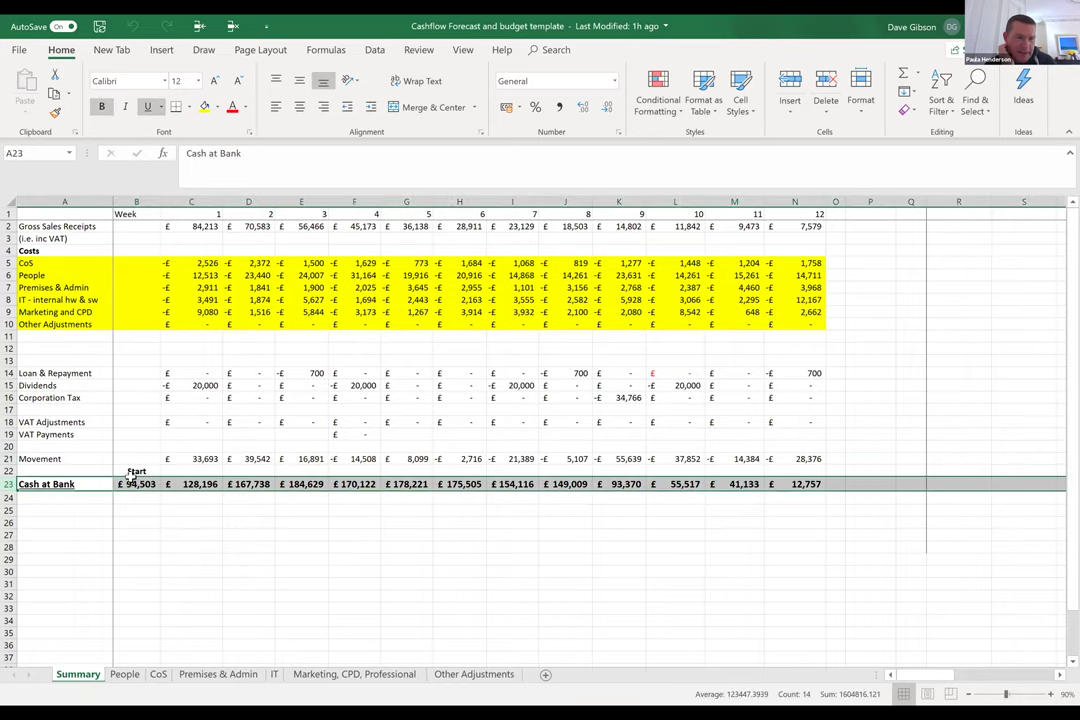
drag(136, 471, 140, 485)
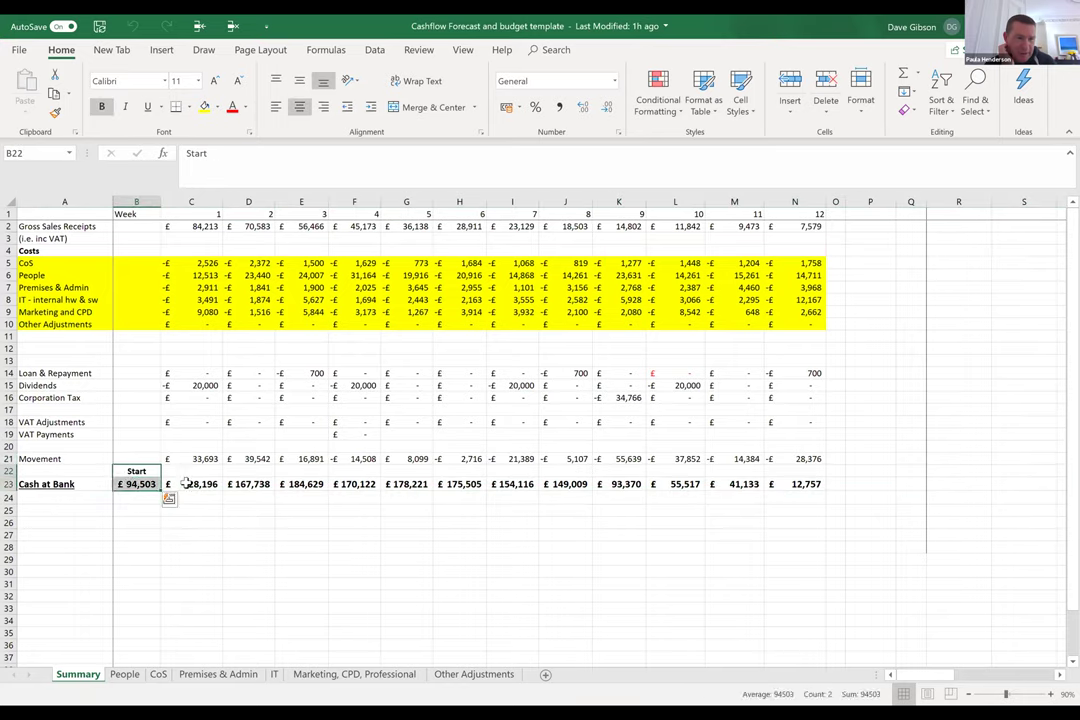
click(253, 484)
key(Right)
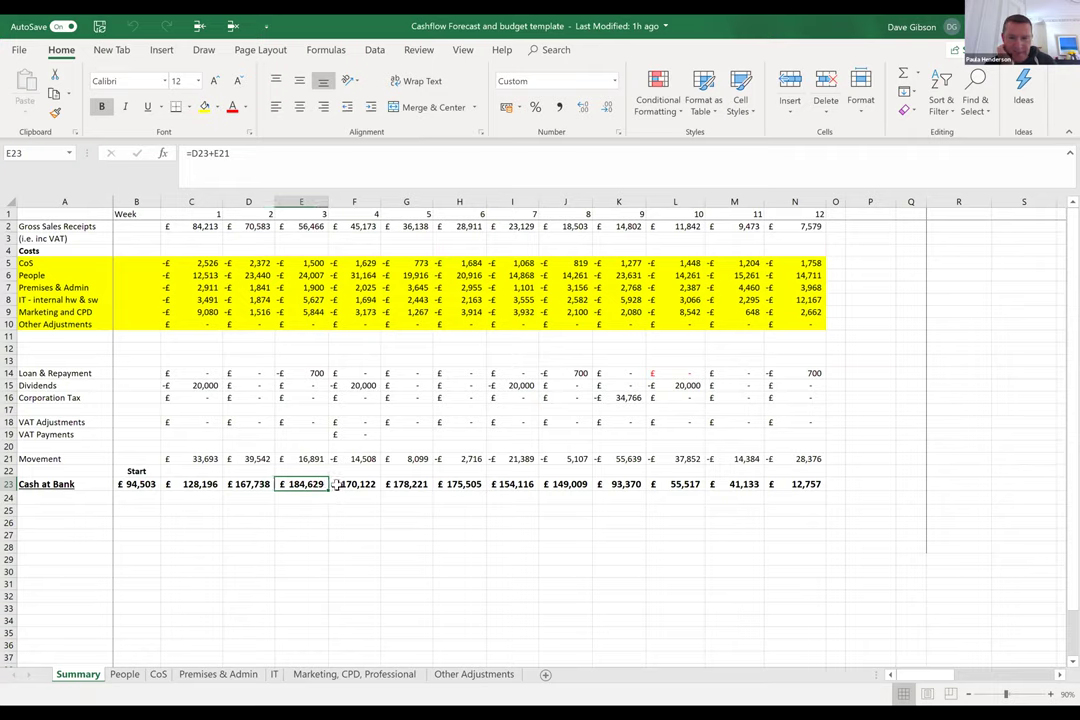
key(Right)
click(410, 484)
click(462, 484)
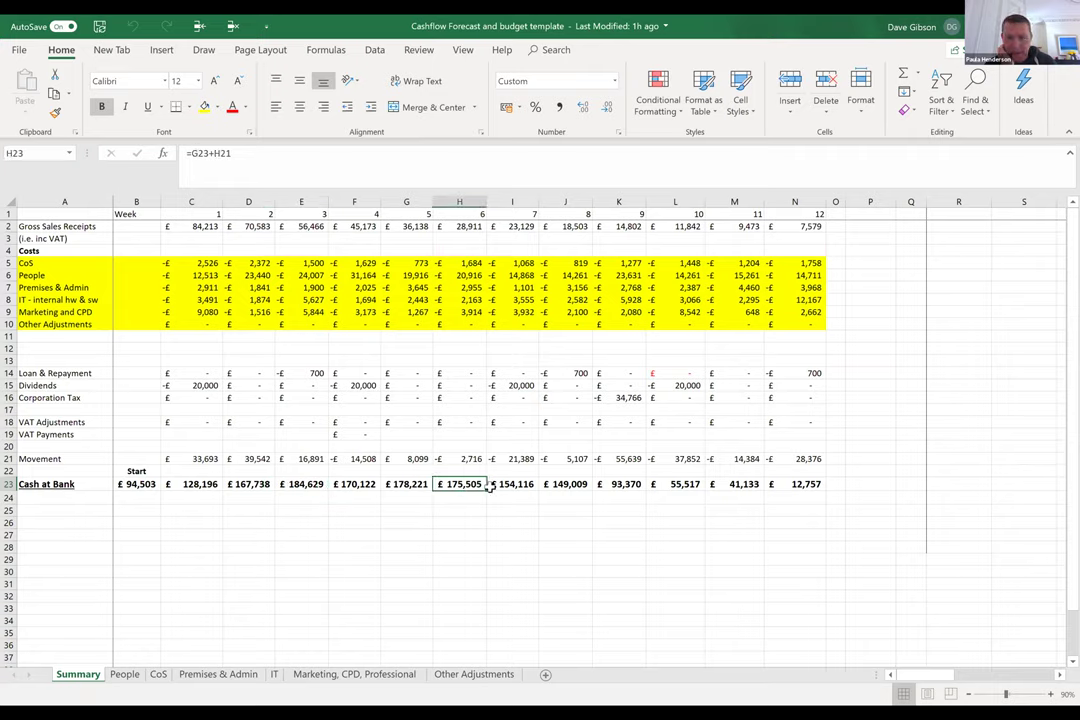
click(515, 484)
key(Right)
key(Right)
key(Right)
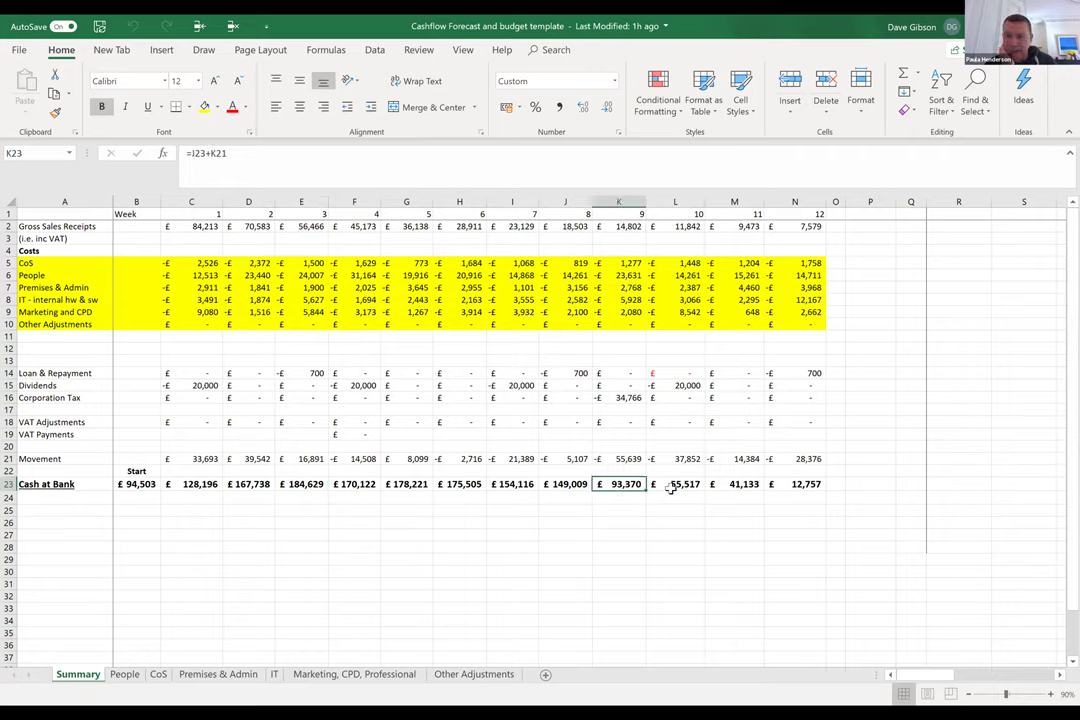
key(Right)
key(Right)
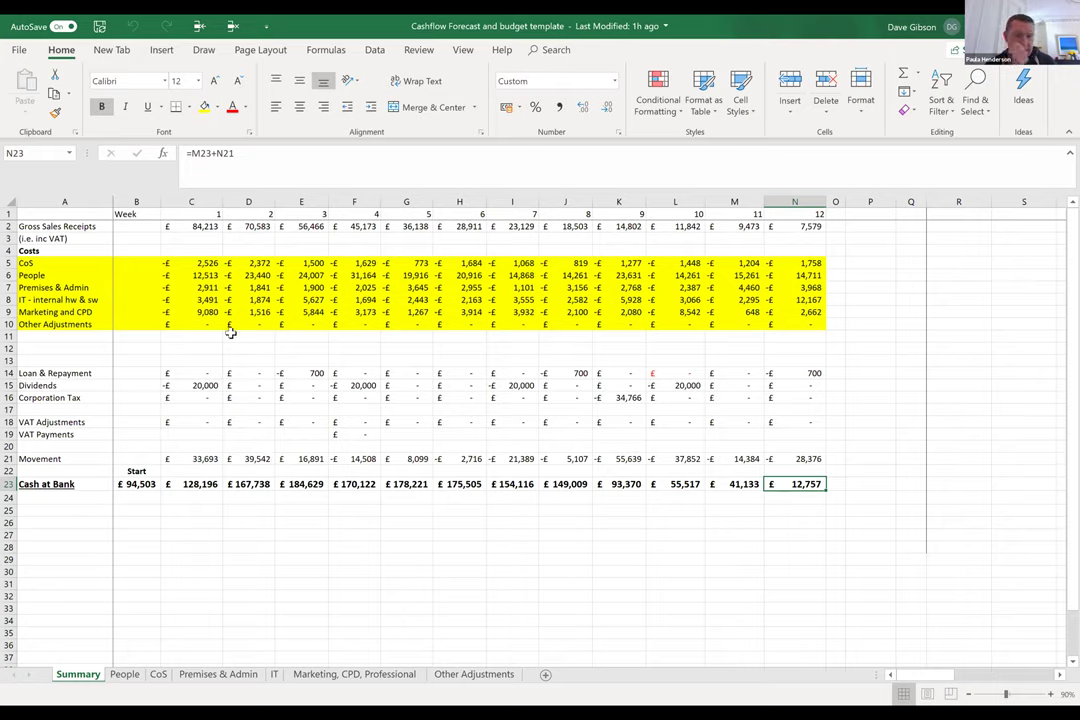
Step: Open the People sheet behind the People cost row and examine the individual weekly pay amounts and the two pensions rows
click(6, 276)
key(ctrl+Page_Down)
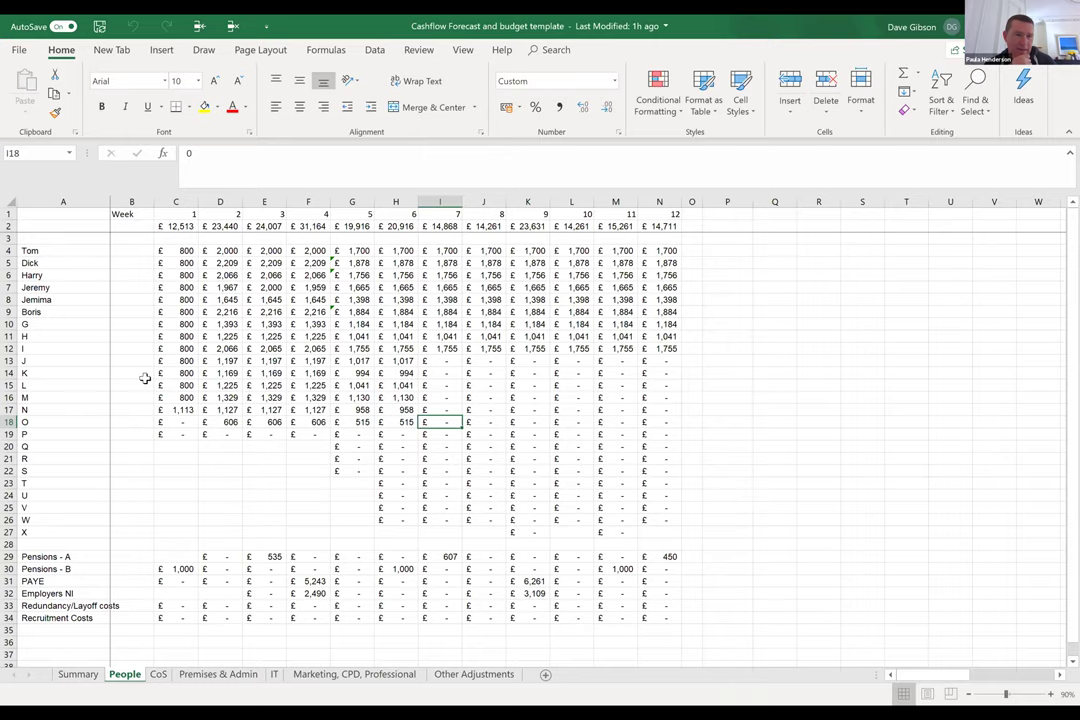
click(62, 248)
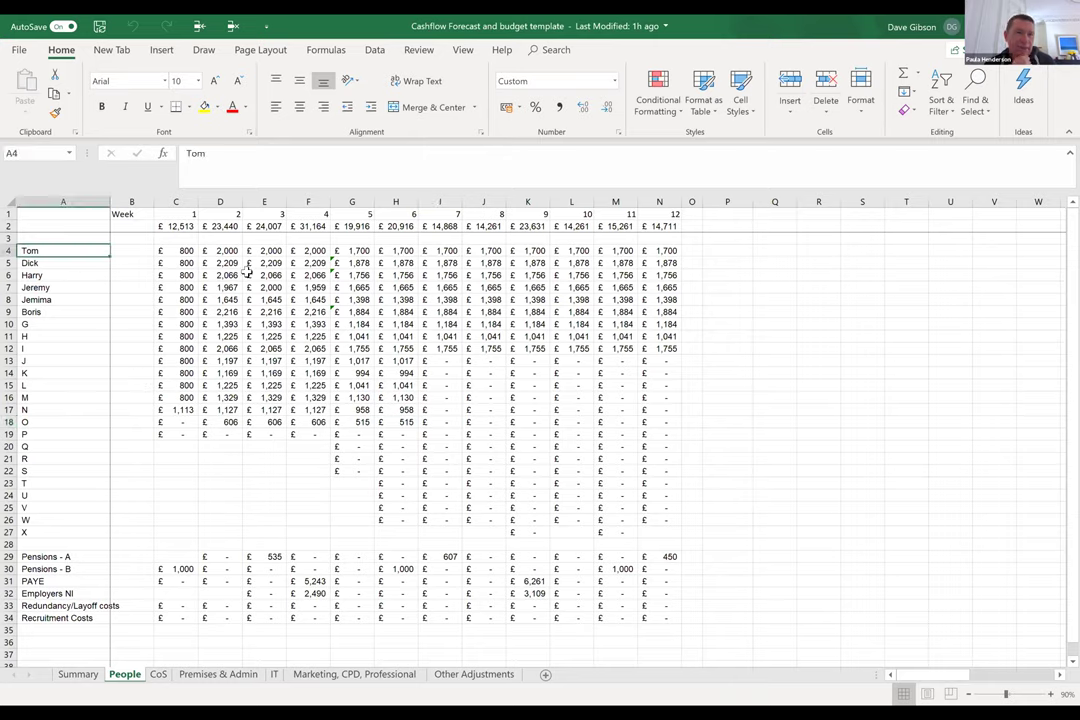
key(Right)
key(Right)
key(Right)
key(Right)
key(Right)
key(Down)
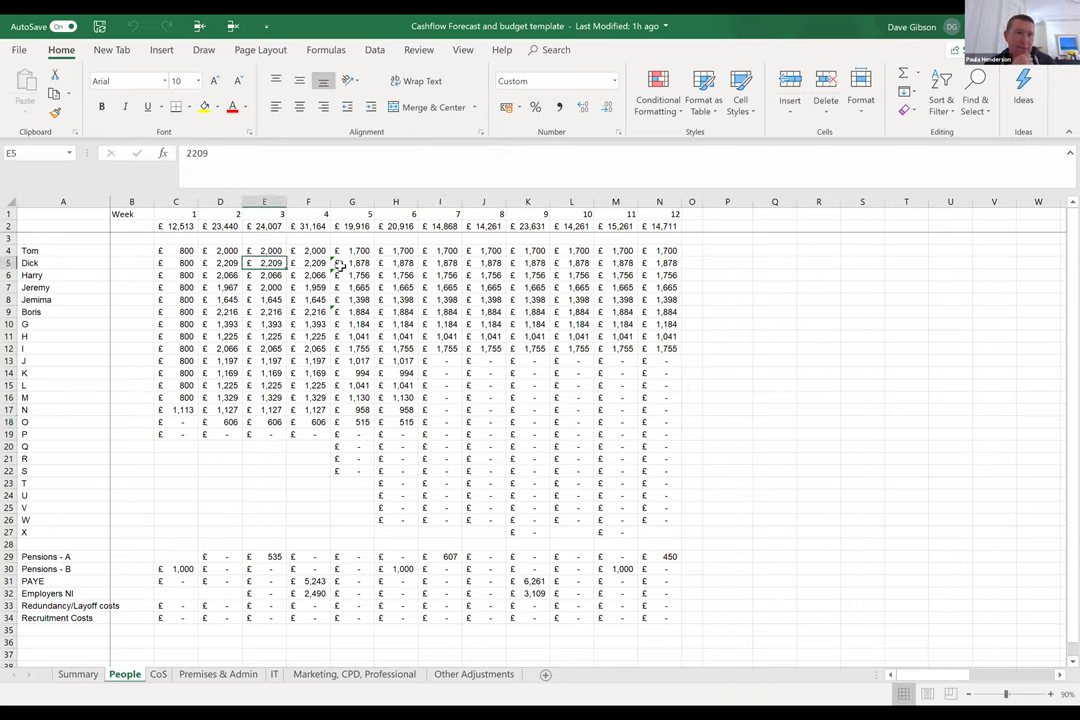
key(Right)
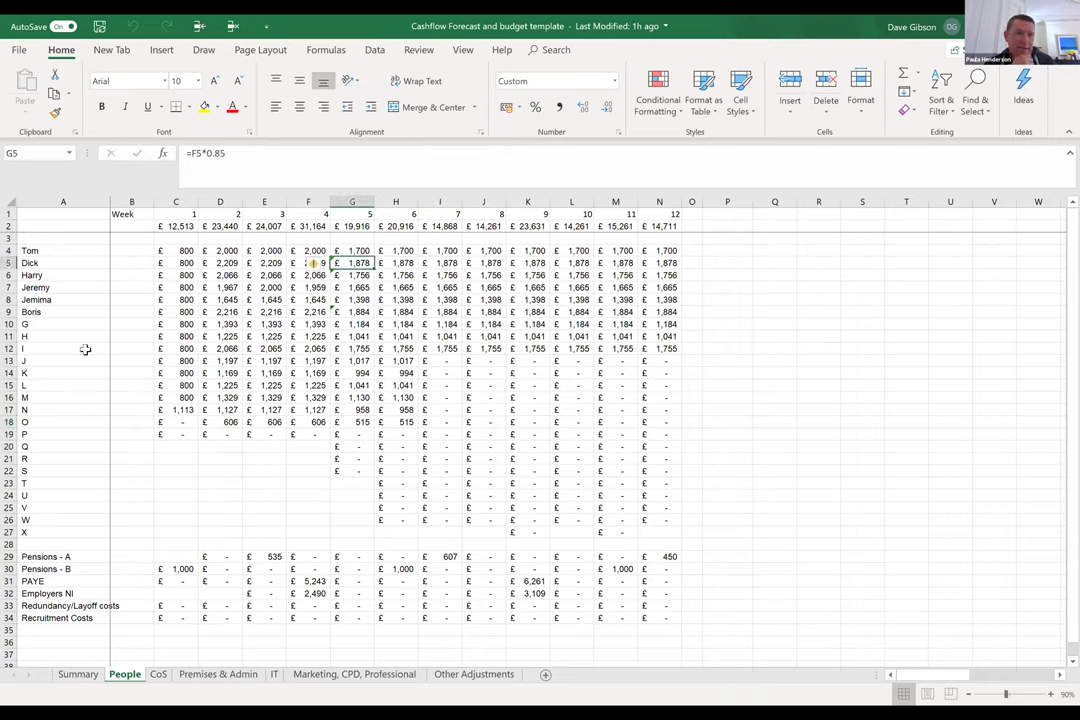
click(60, 557)
click(55, 568)
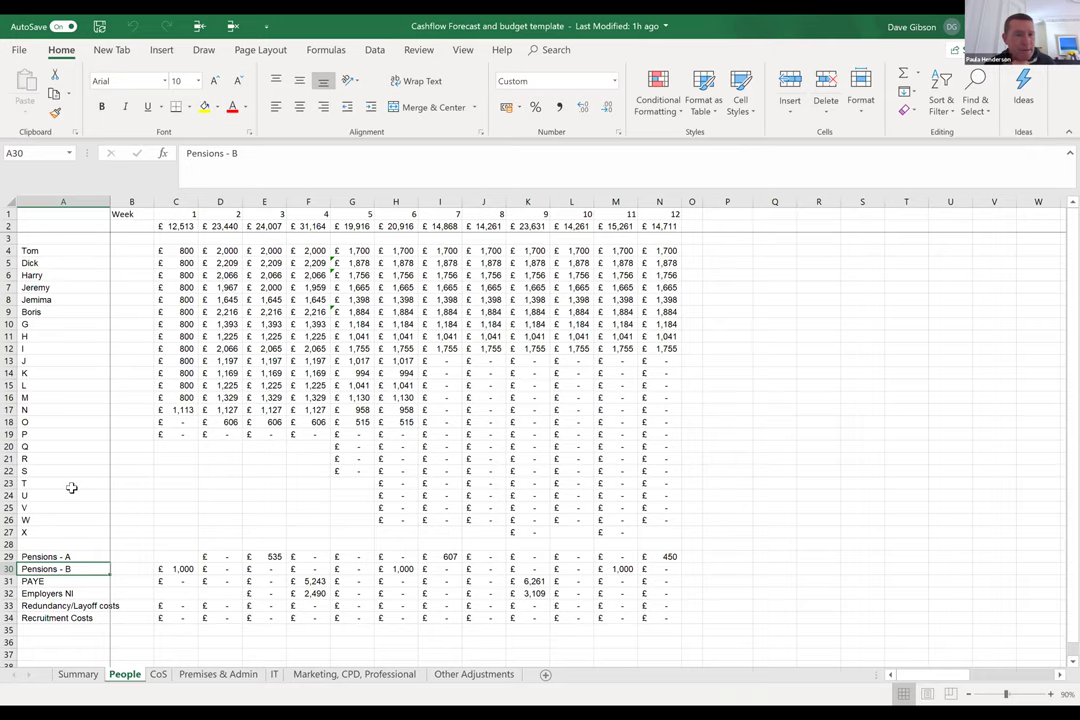
Step: Check how the week 3 People cost on the Summary sheet links to the People sheet, and return there
click(79, 675)
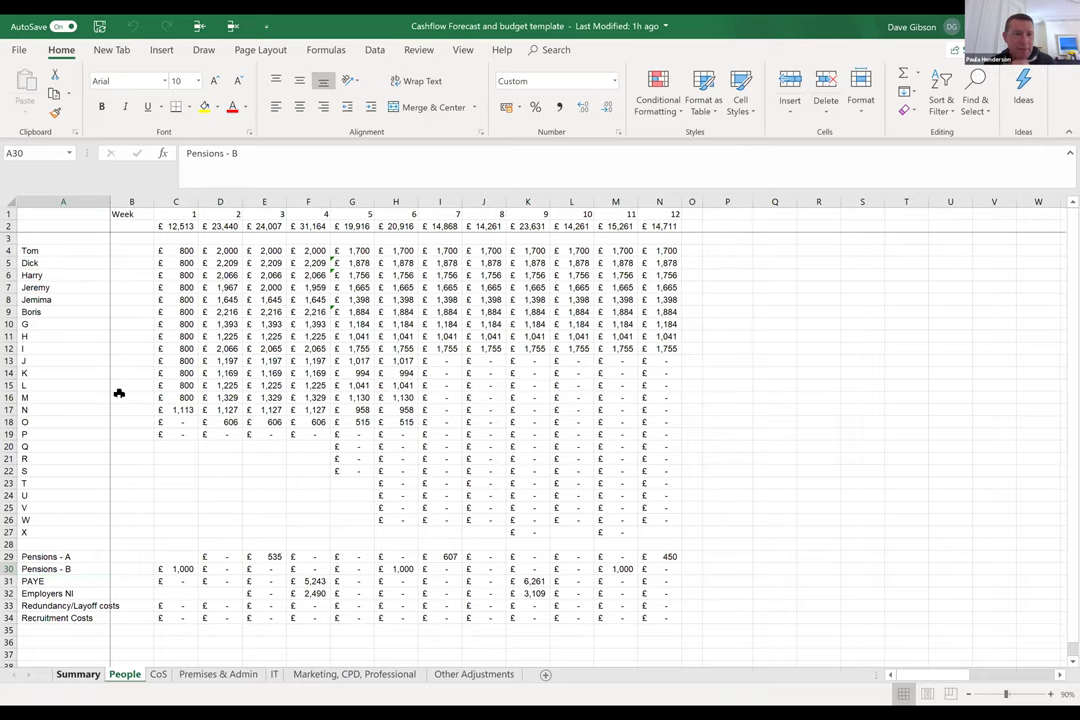
click(298, 275)
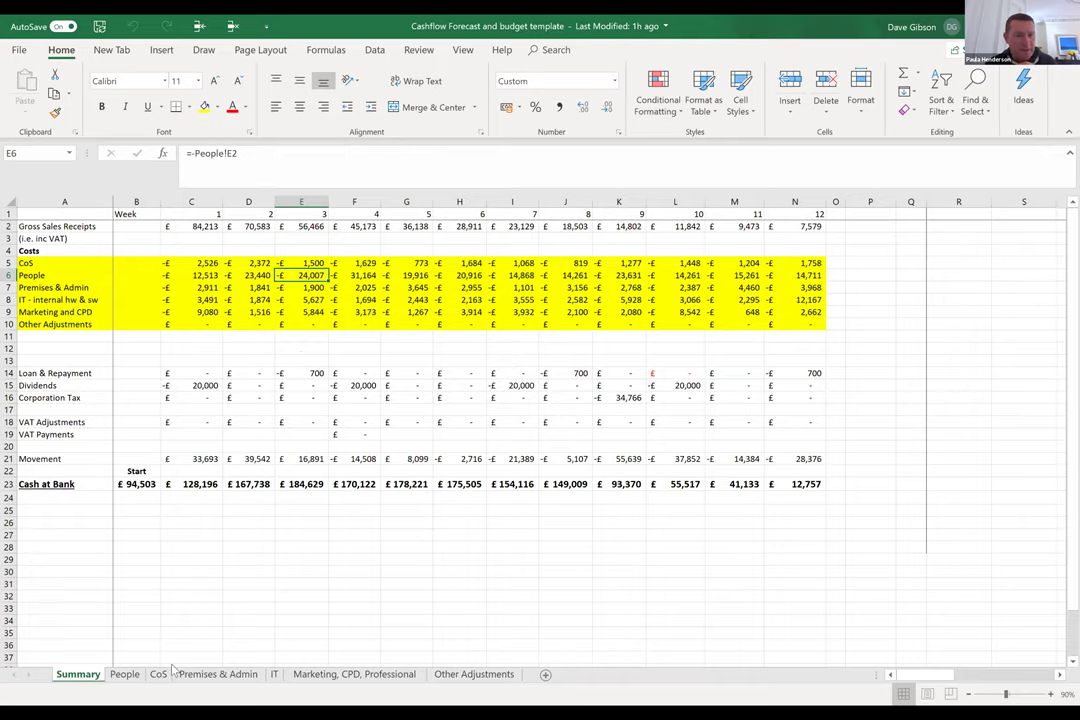
click(128, 675)
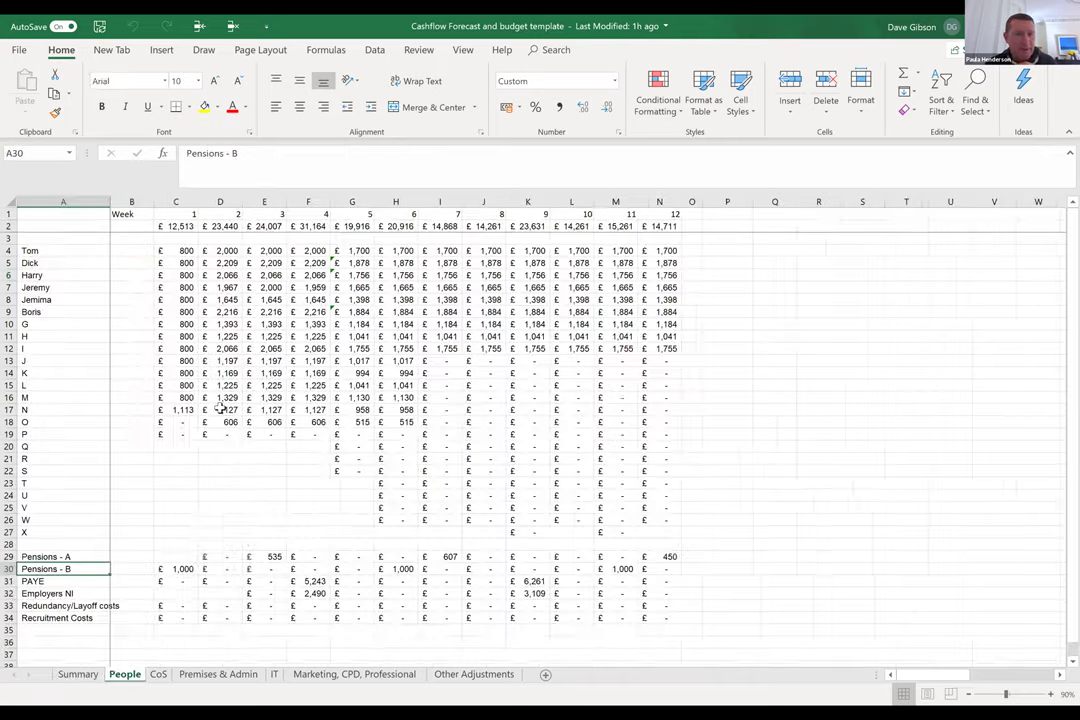
Step: Set the week 3 pay amounts for rows G through O on the People sheet to 0
click(266, 311)
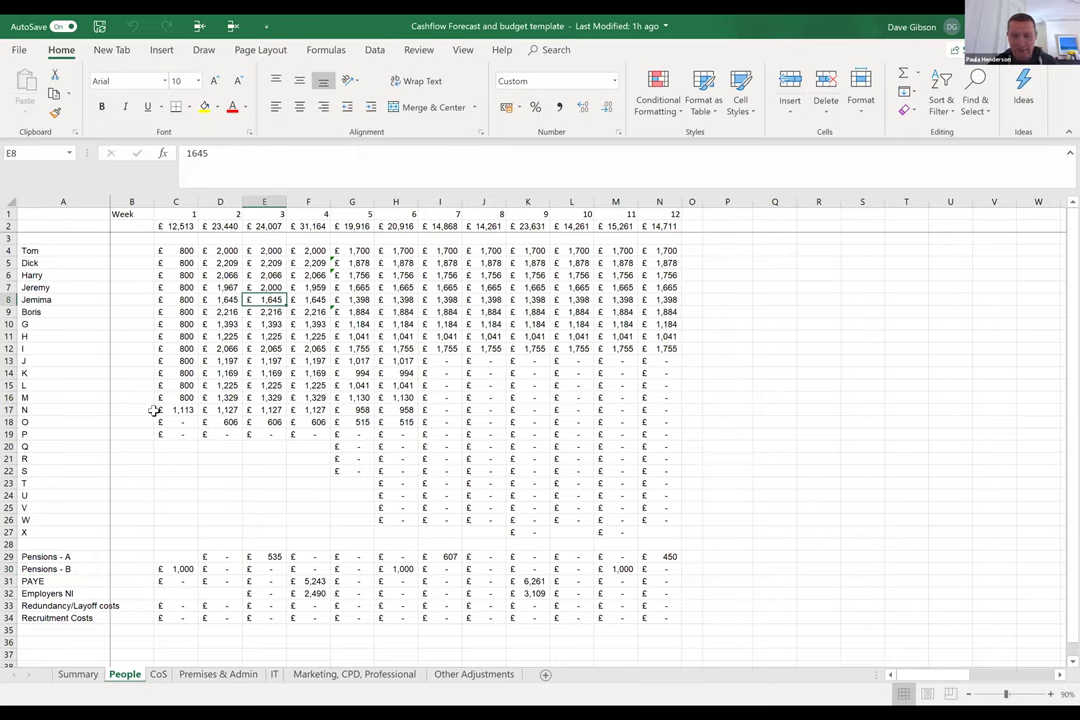
key(Down)
key(shift+Down)
key(Delete)
key(Down)
text(2065)
key(Escape)
key(Delete)
key(Down)
key(Delete)
key(Down)
key(Delete)
key(Down)
key(Delete)
key(Down)
key(Delete)
key(Down)
key(Delete)
key(Down)
key(Delete)
key(Down)
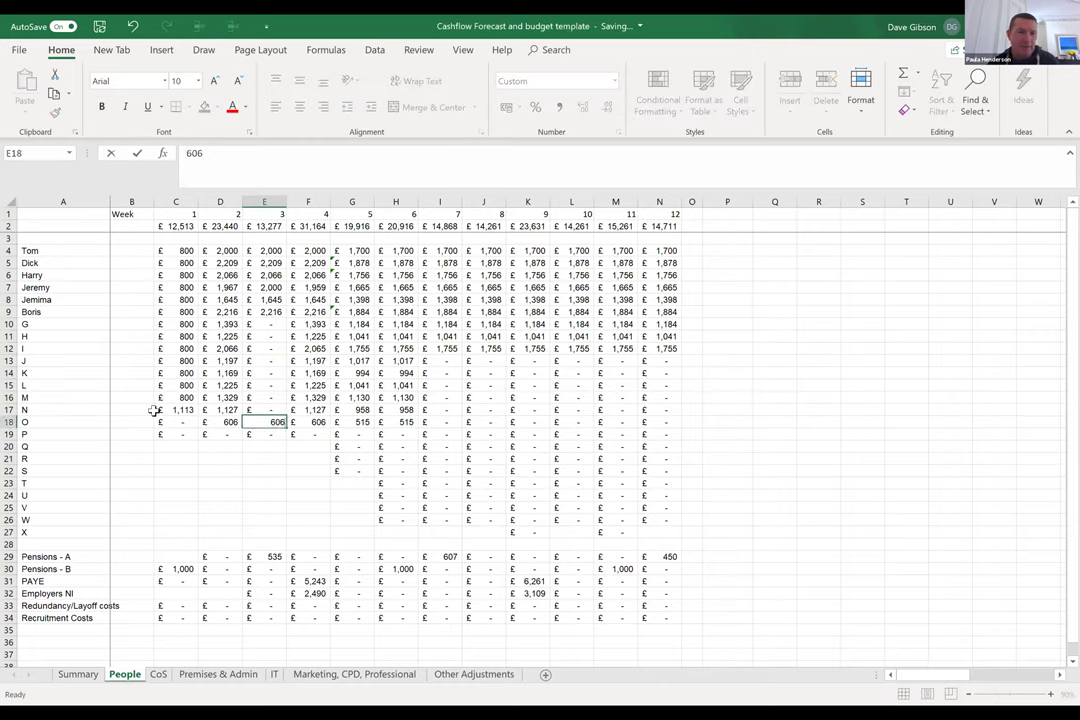
Step: Check the week 3 total on the People sheet and its effect on the Summary sheet's People cost and Cash at Bank
click(264, 226)
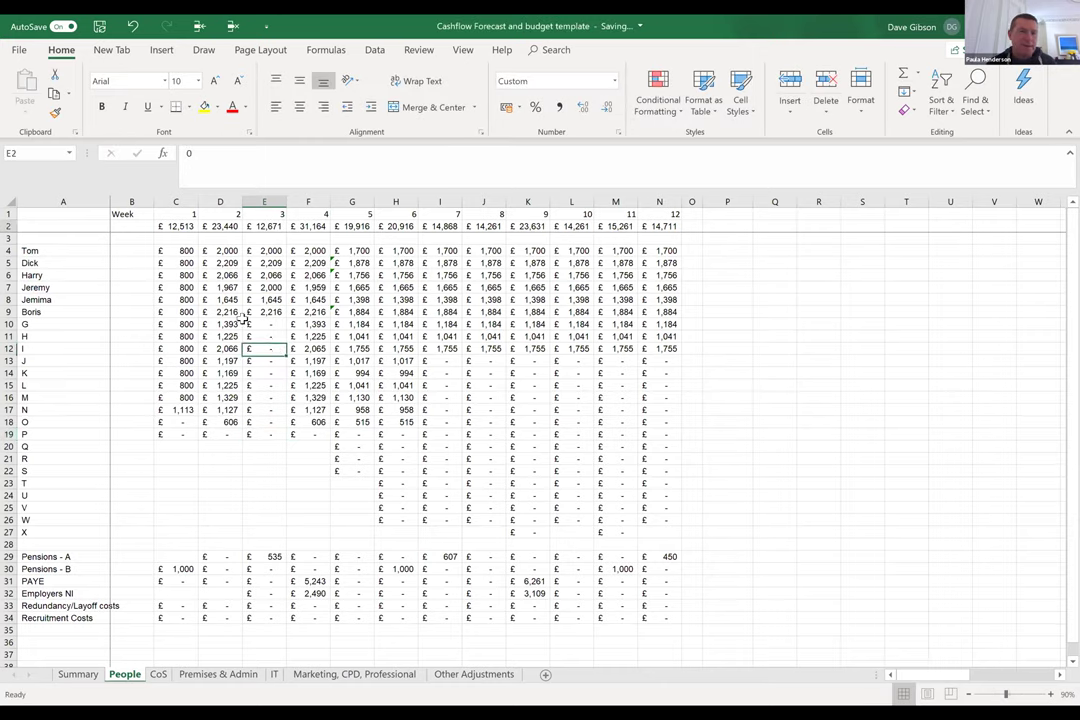
click(68, 674)
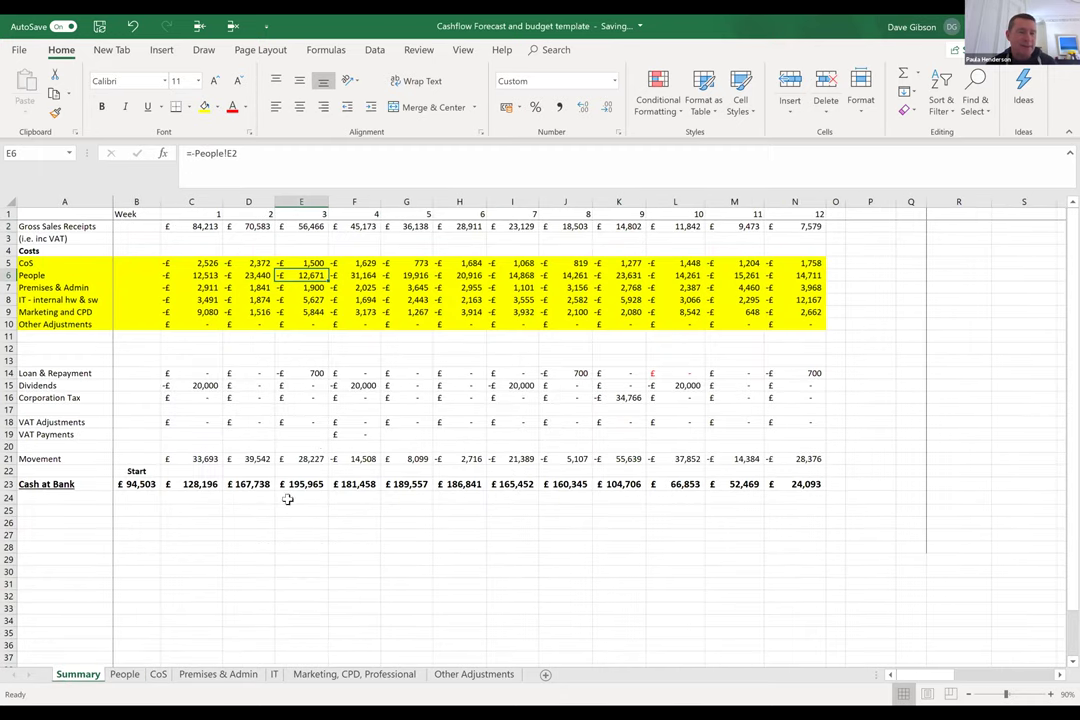
click(125, 676)
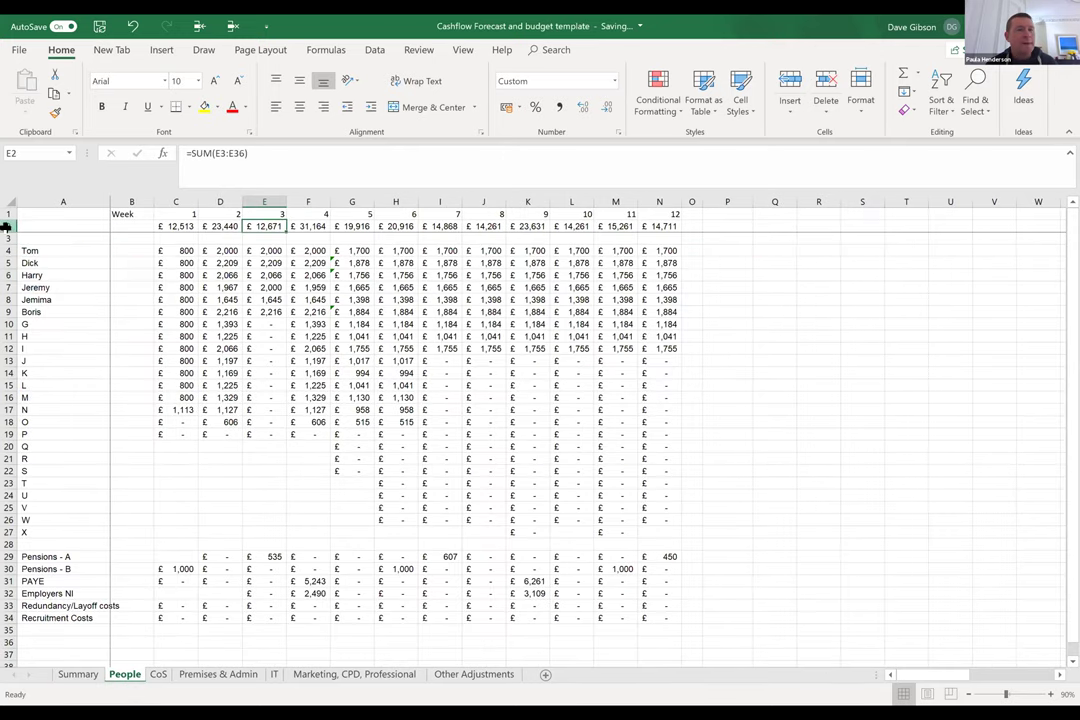
Step: Review the weekly totals row and the staff list down to row X on the People sheet
click(5, 226)
click(60, 458)
click(50, 532)
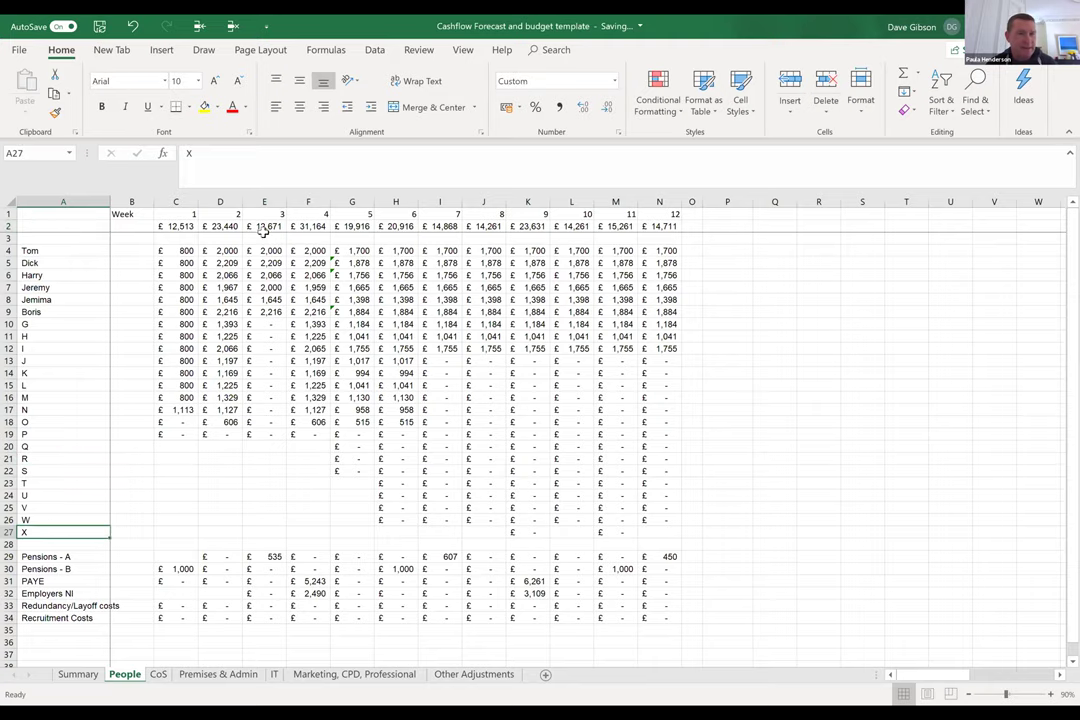
Step: Revisit the Summary and People sheets and open the CoS sheet to view its supplier costs
click(82, 676)
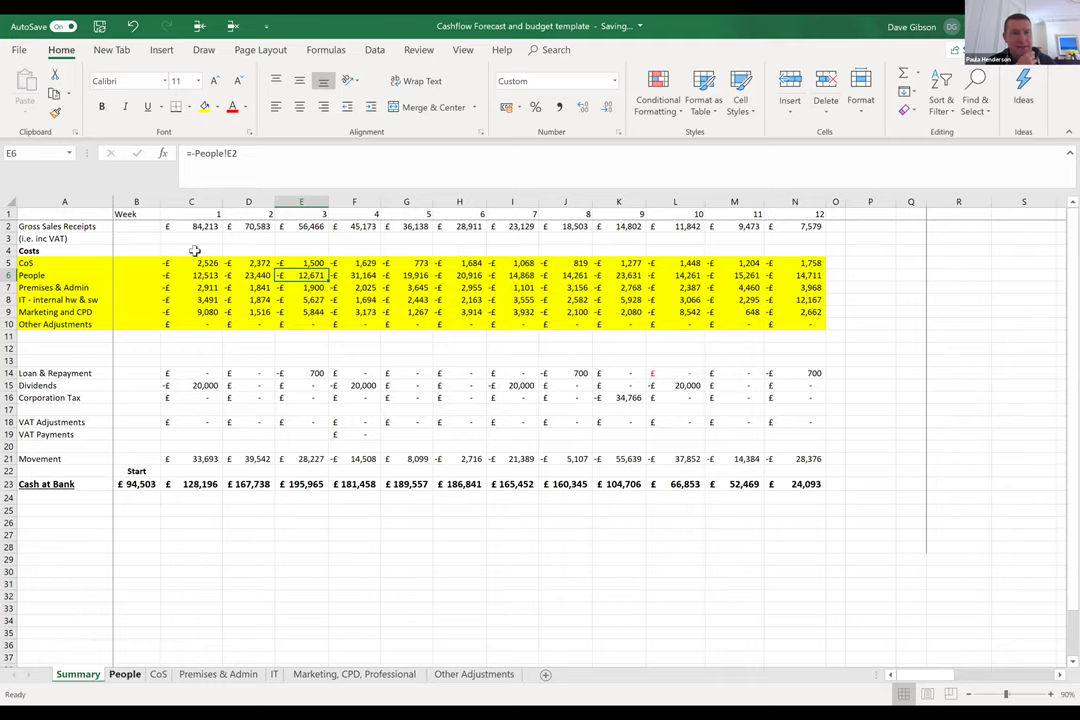
click(126, 675)
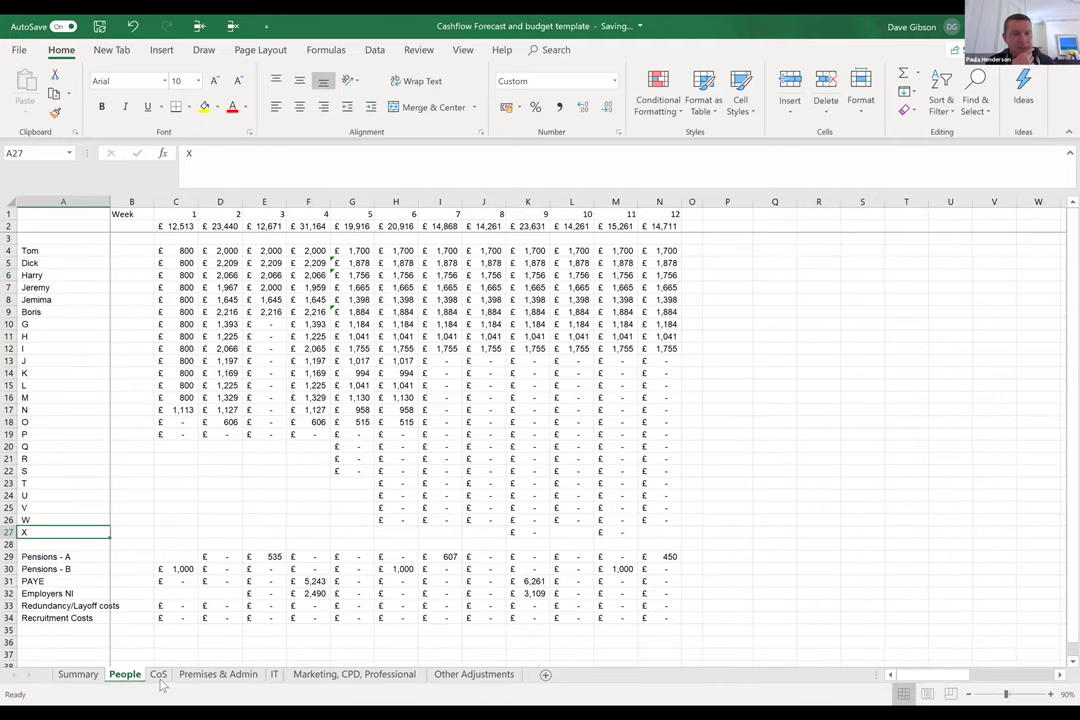
click(158, 675)
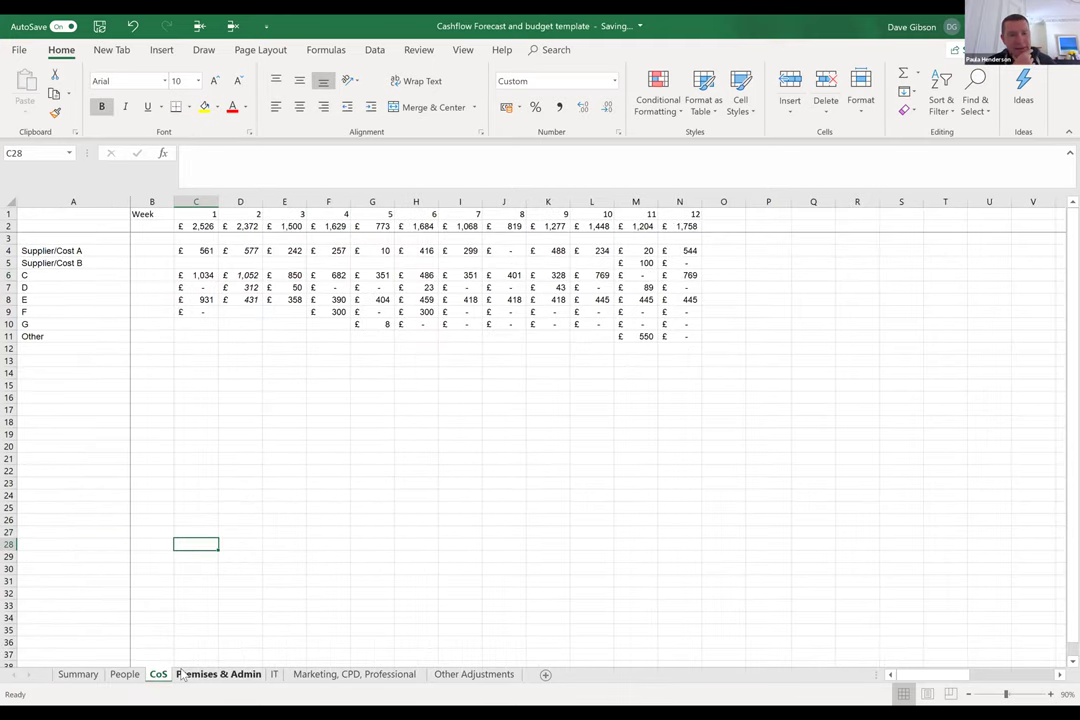
Step: Look through the Premises & Admin, IT, Marketing, CPD, Professional, Other Adjustments and People sheets, and return to the Summary sheet
click(218, 676)
click(274, 675)
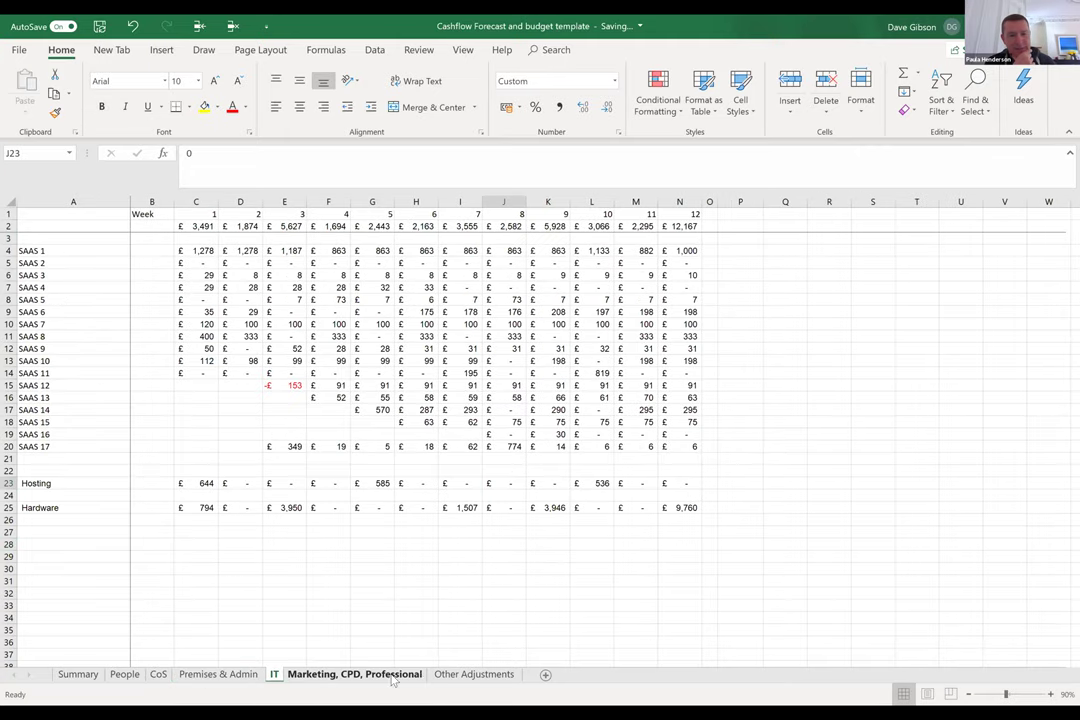
click(340, 675)
click(445, 676)
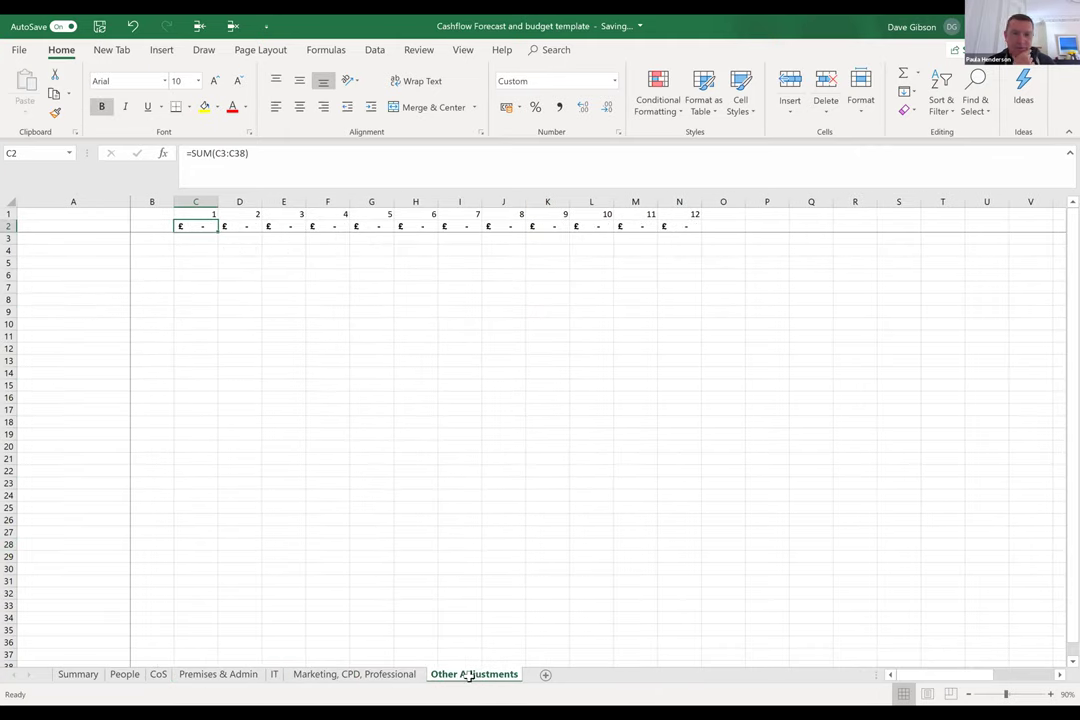
click(124, 676)
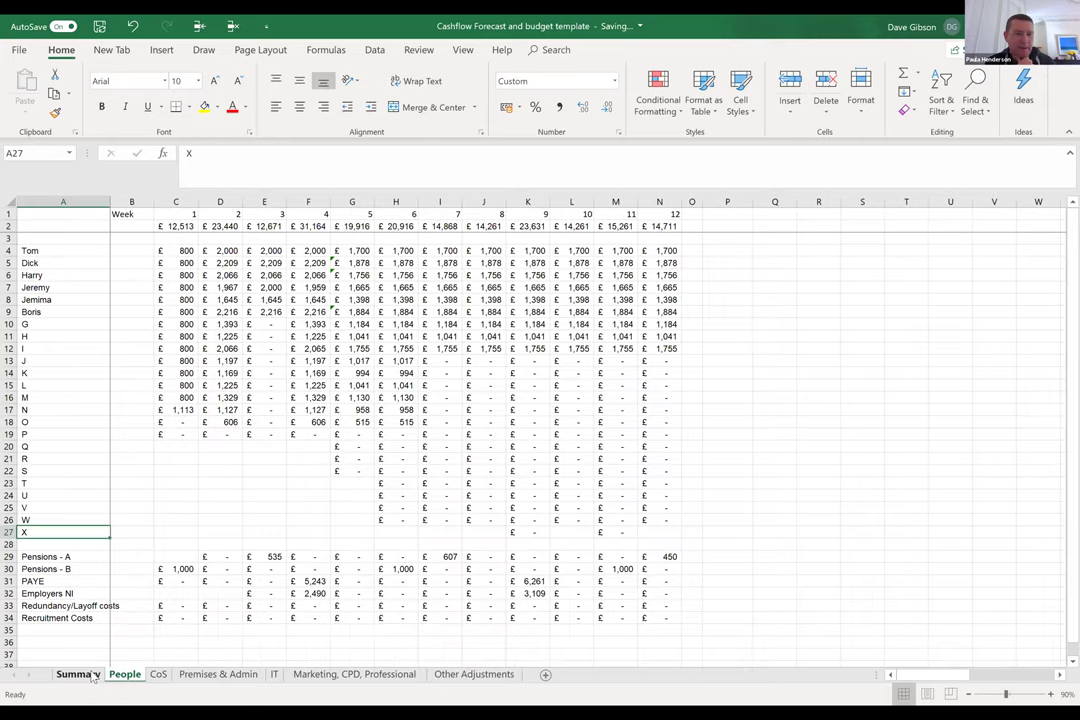
click(78, 675)
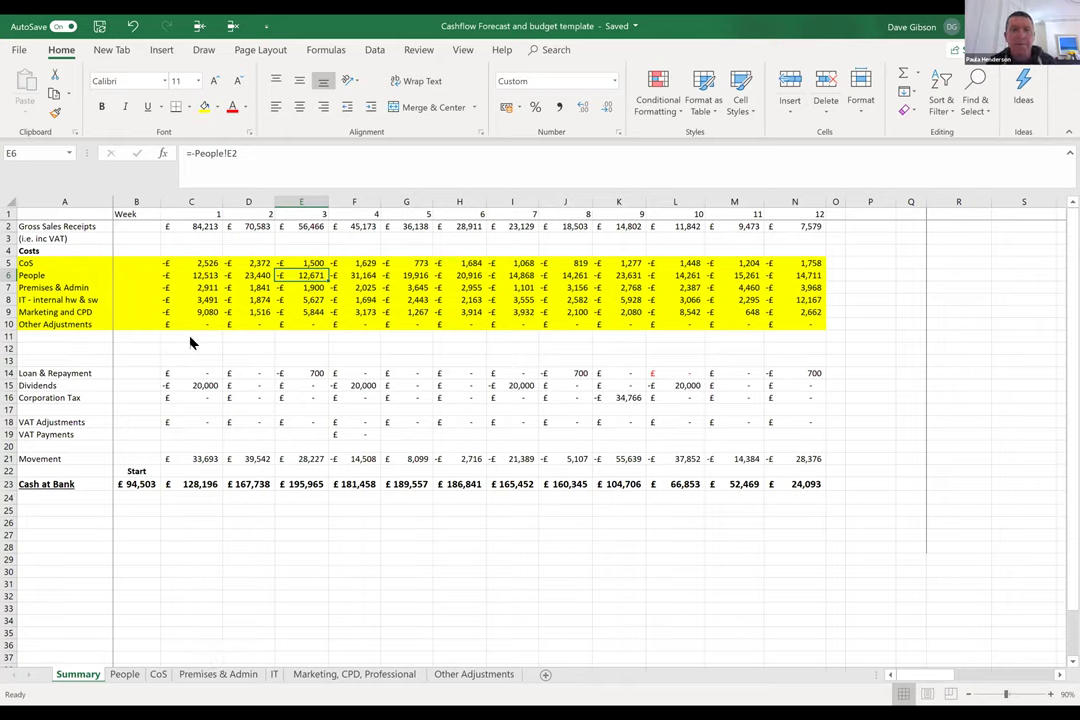
Step: Switch to the Cashflow webinar 23 March presentation in PowerPoint and start the slide show from the "Forecasting tools" slide
key(Escape)
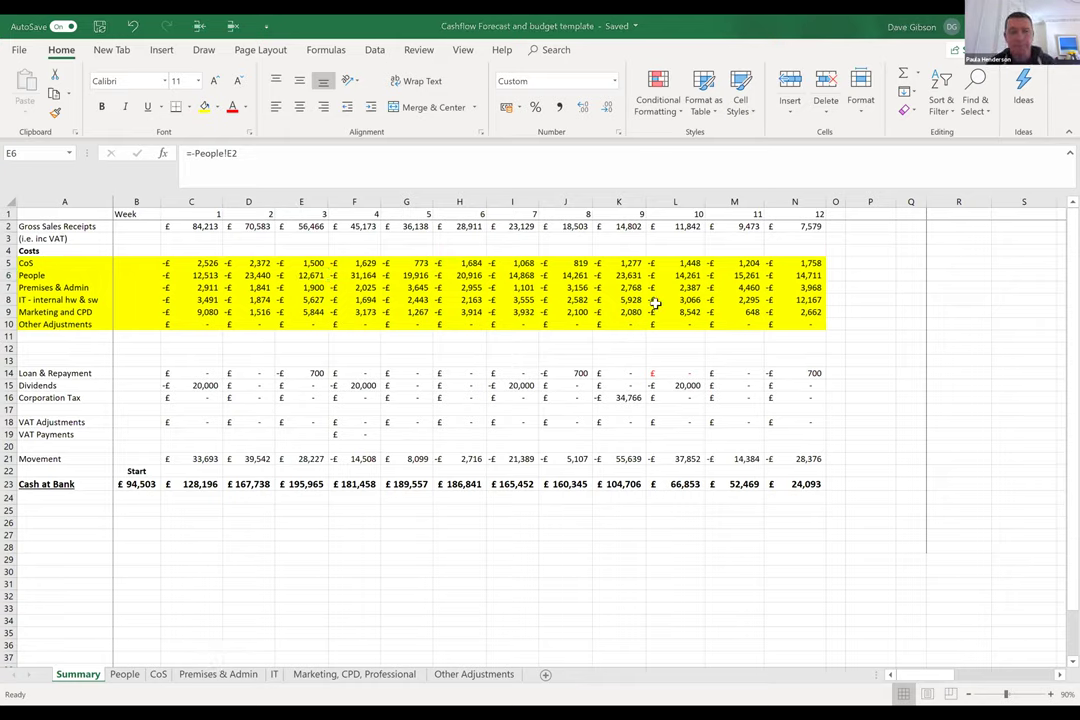
key(ctrl+c)
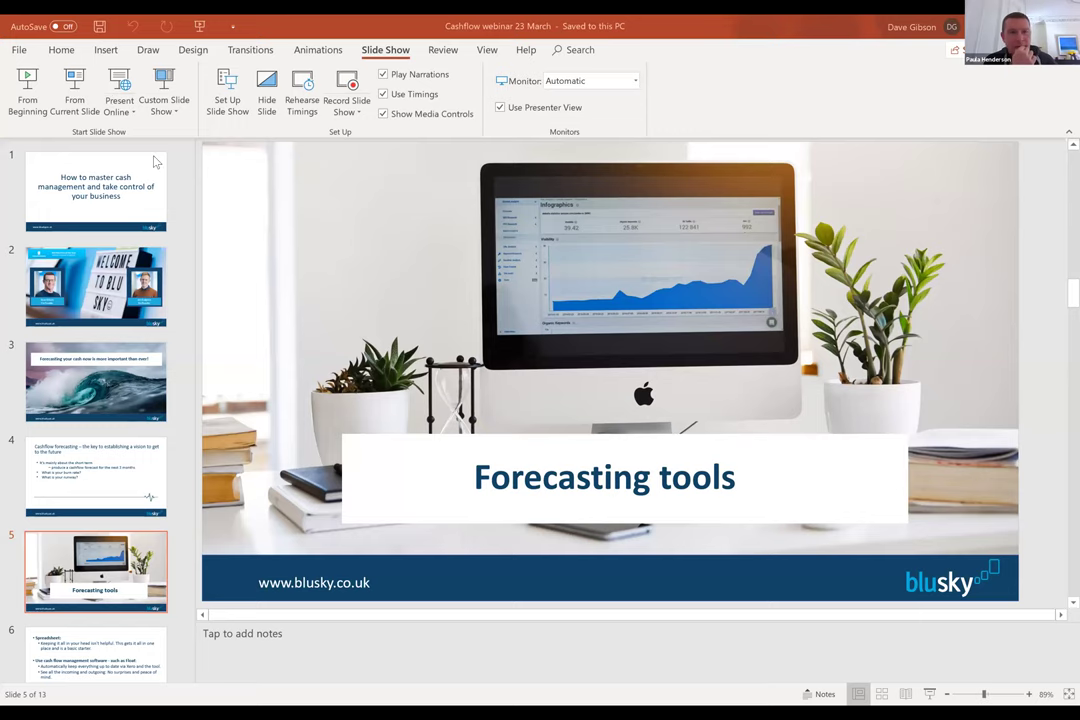
click(77, 100)
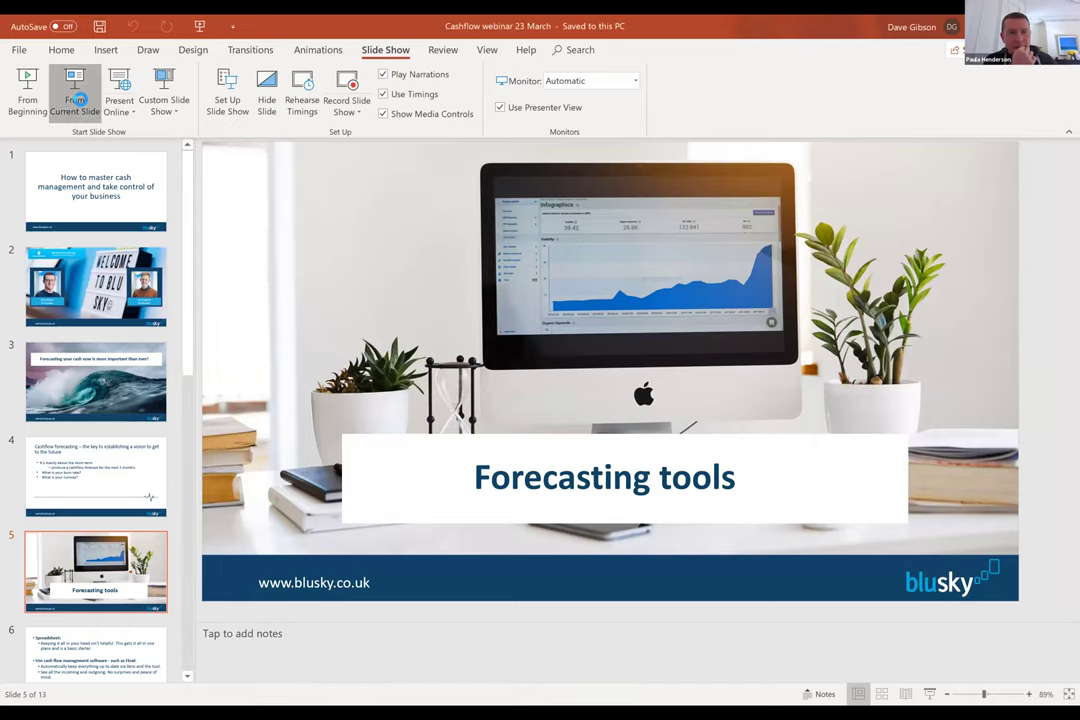